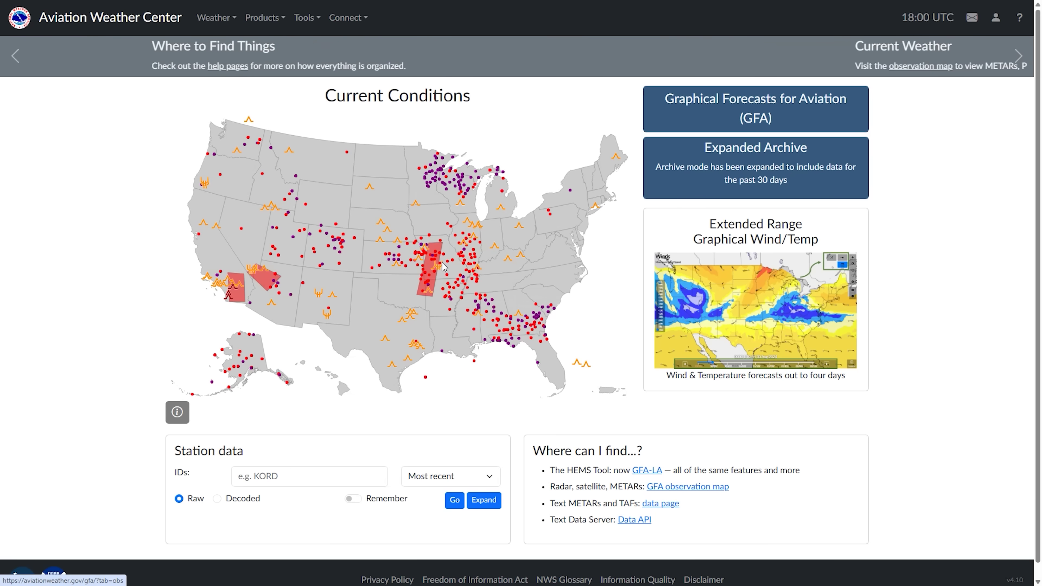
Step: Open the full-screen Observations map from the home page's Current Conditions map
click(444, 269)
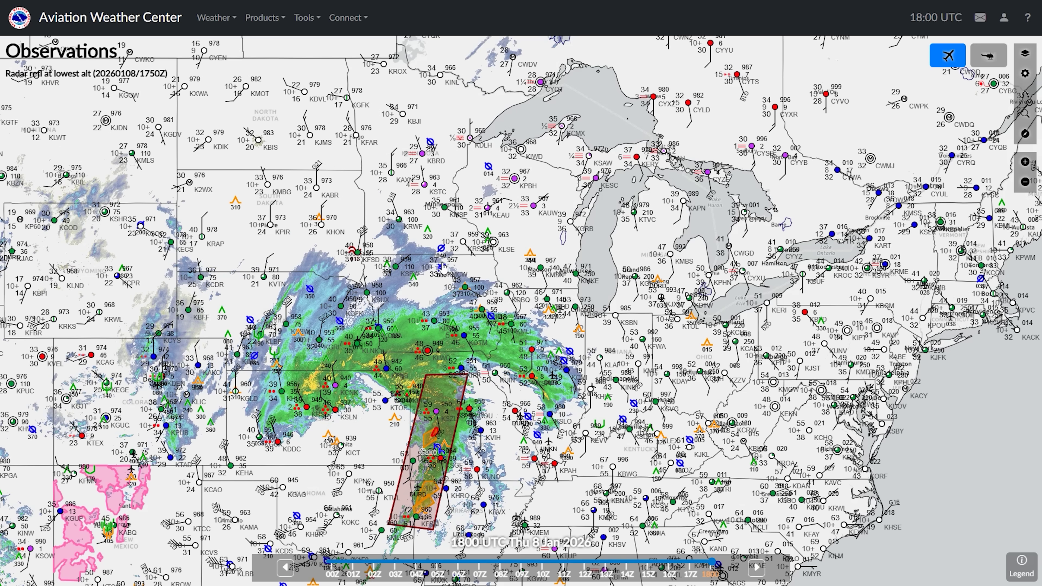
Step: Zoom in and pan the radar map to center on St. Louis in eastern Missouri
scroll(379, 430, up, 3)
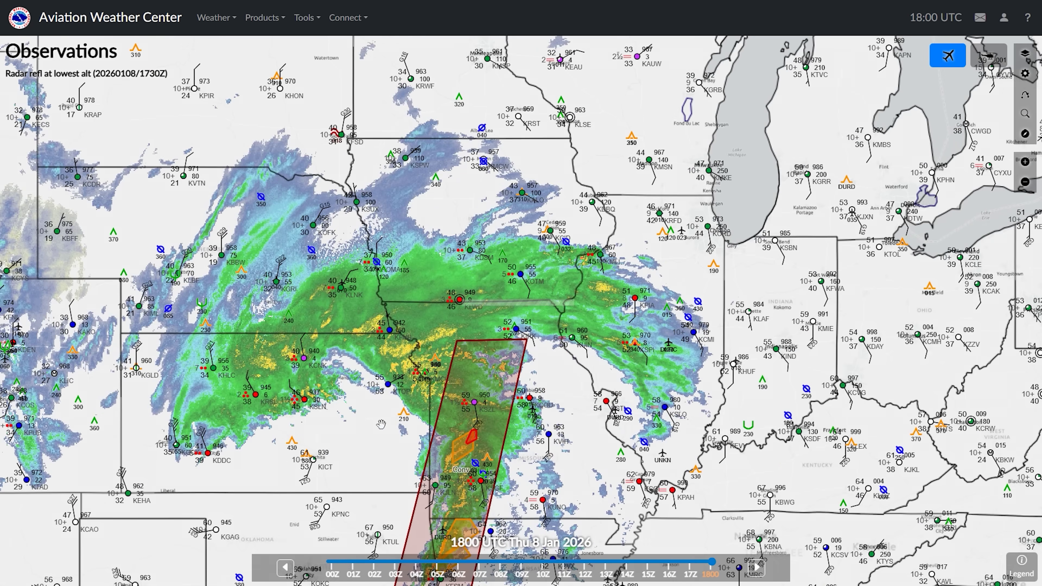
scroll(381, 425, up, 2)
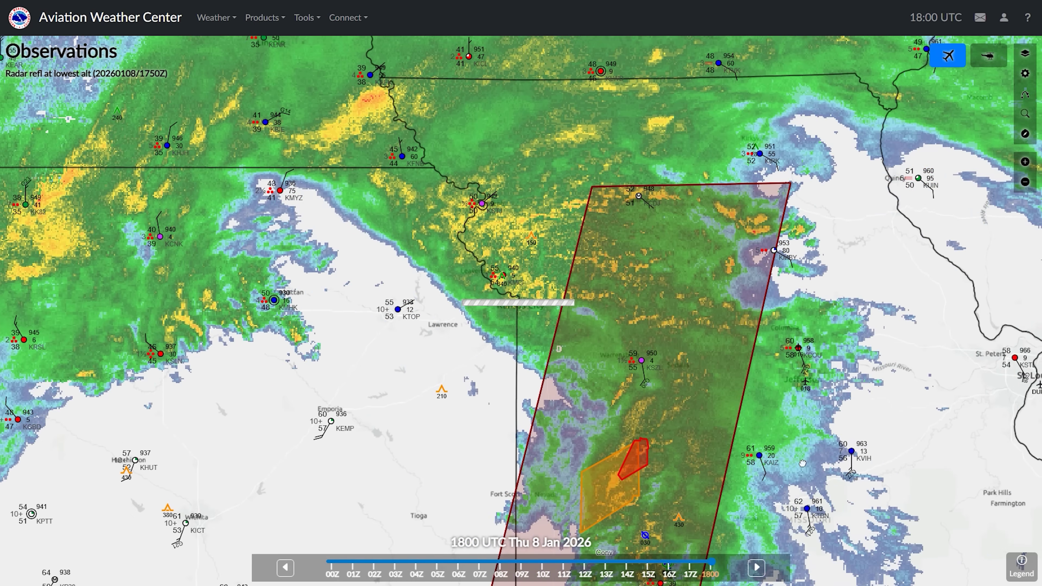
drag(798, 448, 380, 359)
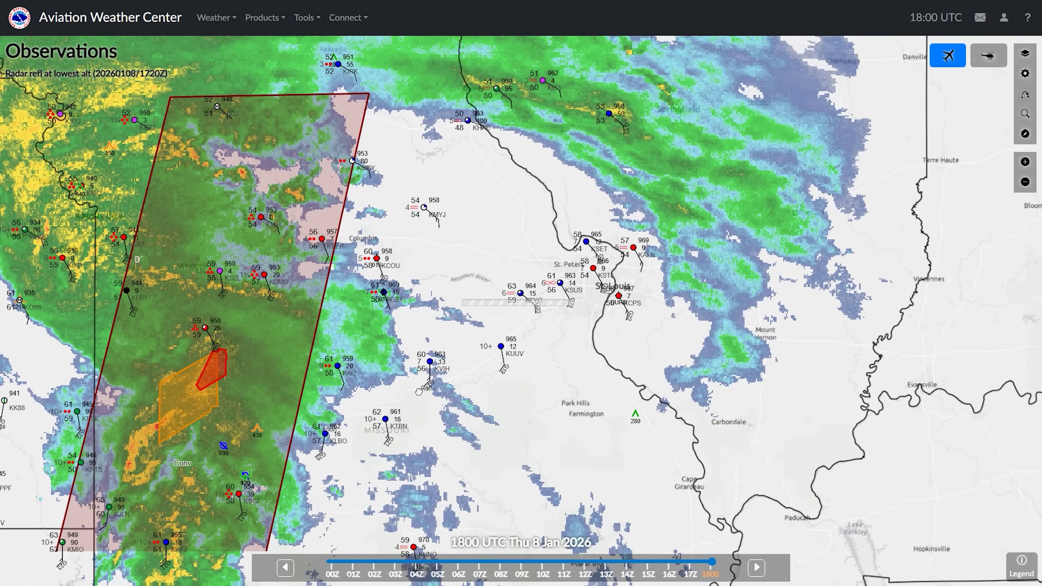
scroll(603, 274, up, 1)
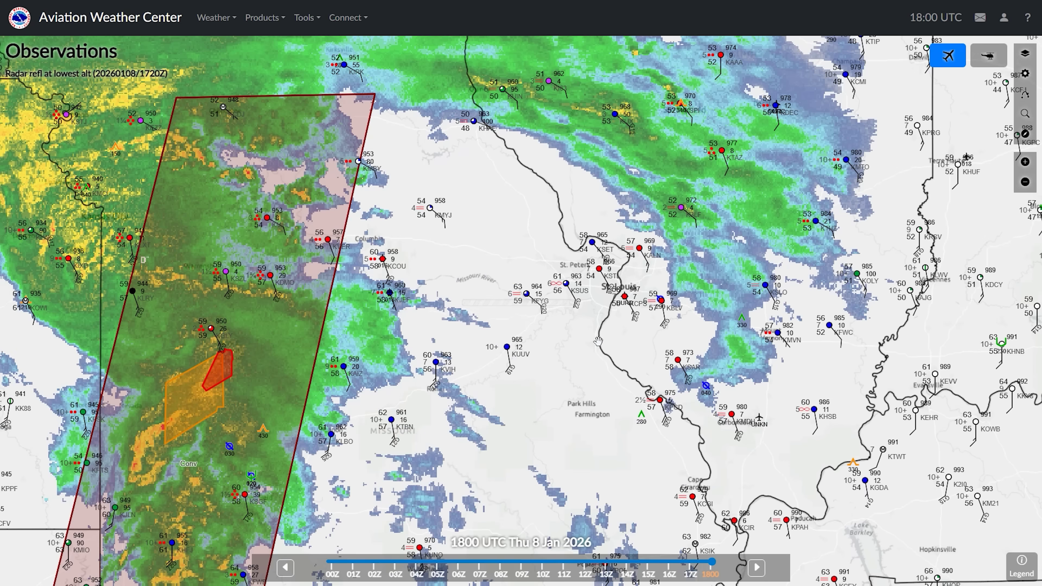
drag(591, 377, 598, 376)
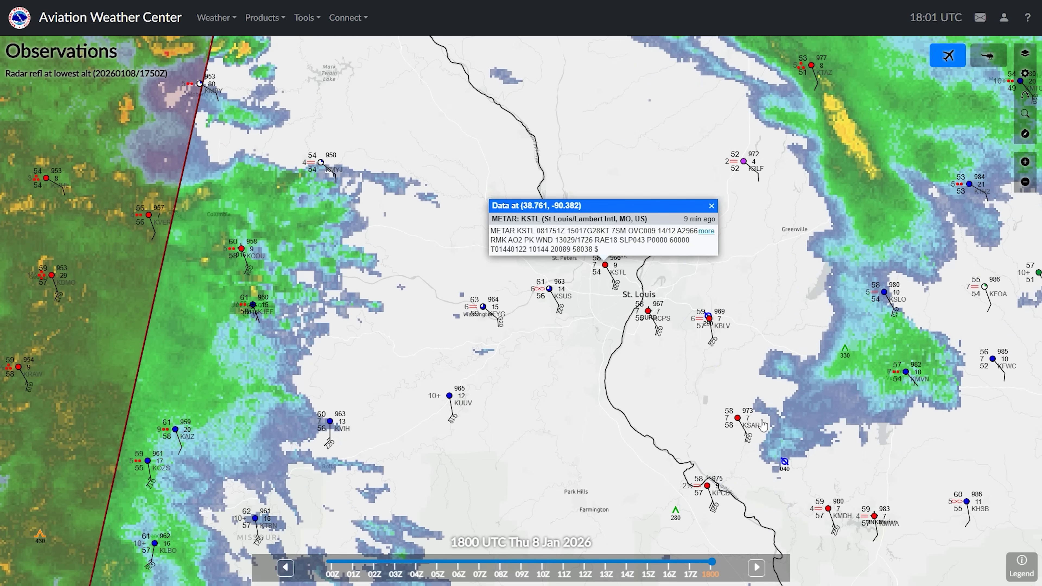
Step: Pan the map to bring the area east of St. Louis into view
drag(921, 492, 697, 376)
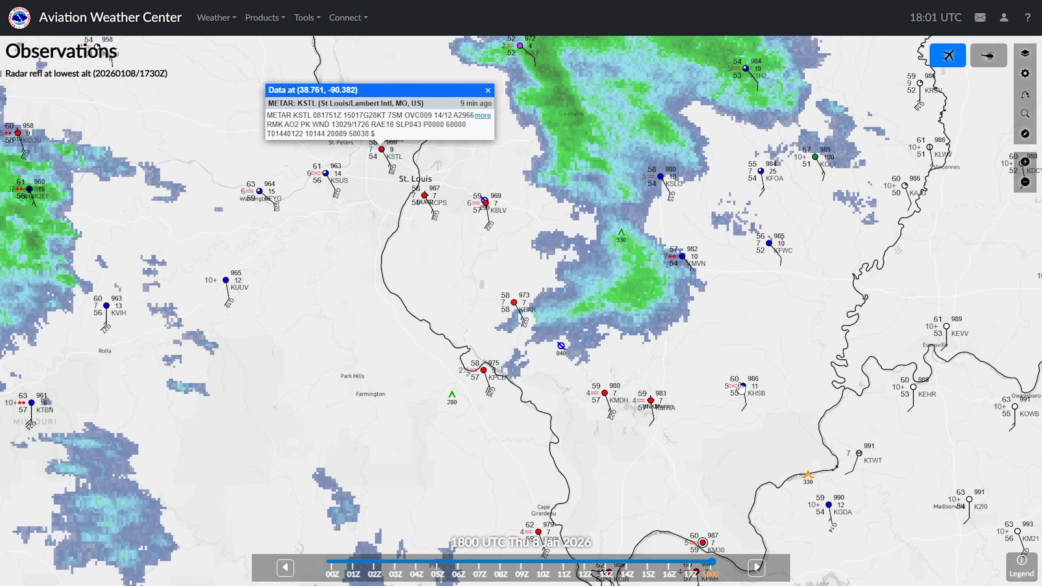
Step: Read the KHSB METAR, close its popup, and zoom out to a wide Midwest view
click(742, 385)
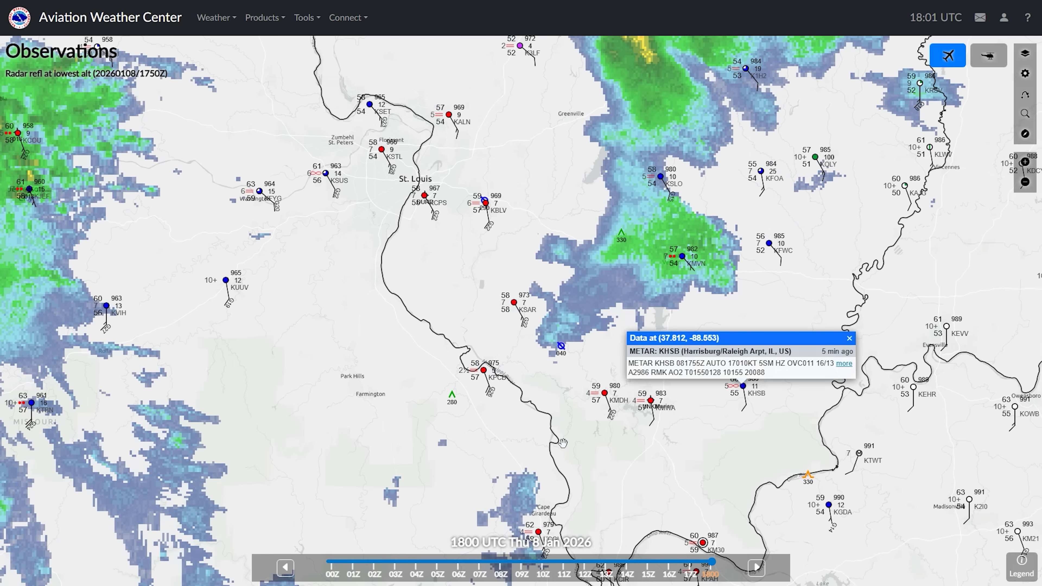
scroll(562, 443, up, 2)
scroll(562, 443, down, 3)
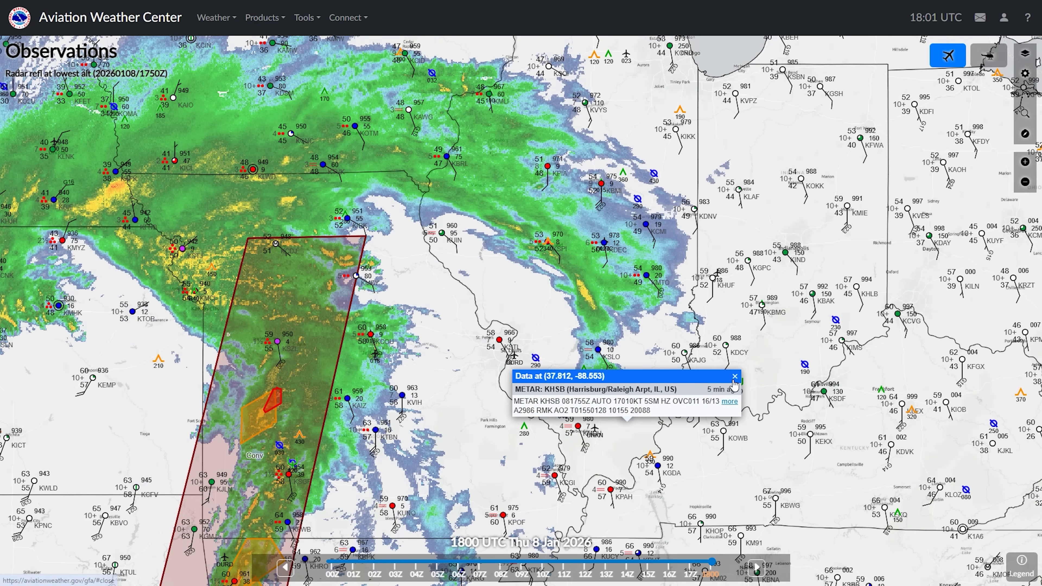
click(736, 377)
scroll(685, 413, down, 3)
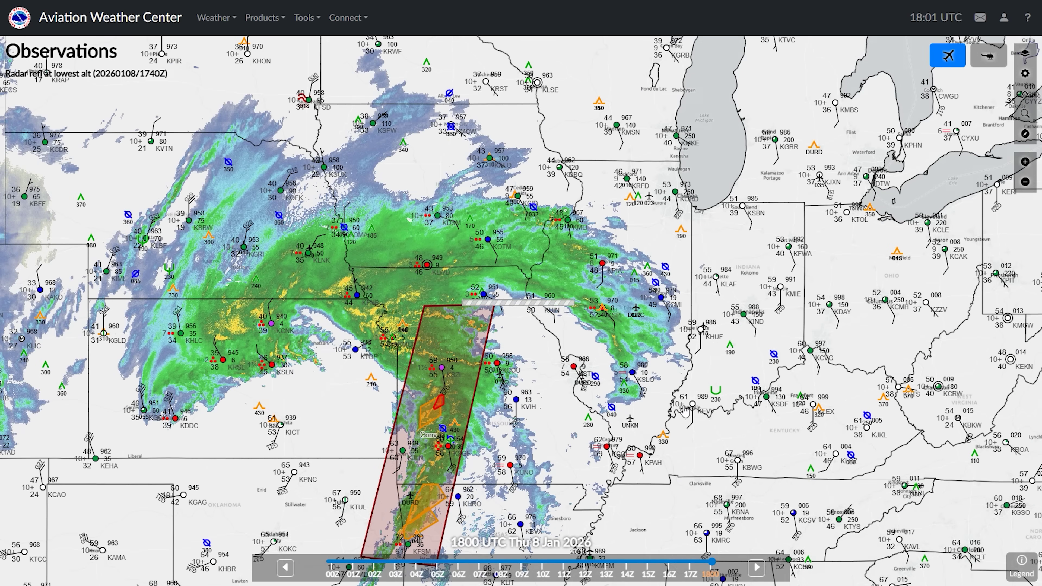
Step: Hide the Radar lowest, SIGMET and NWS Warnings layers and show Fronts
click(1027, 55)
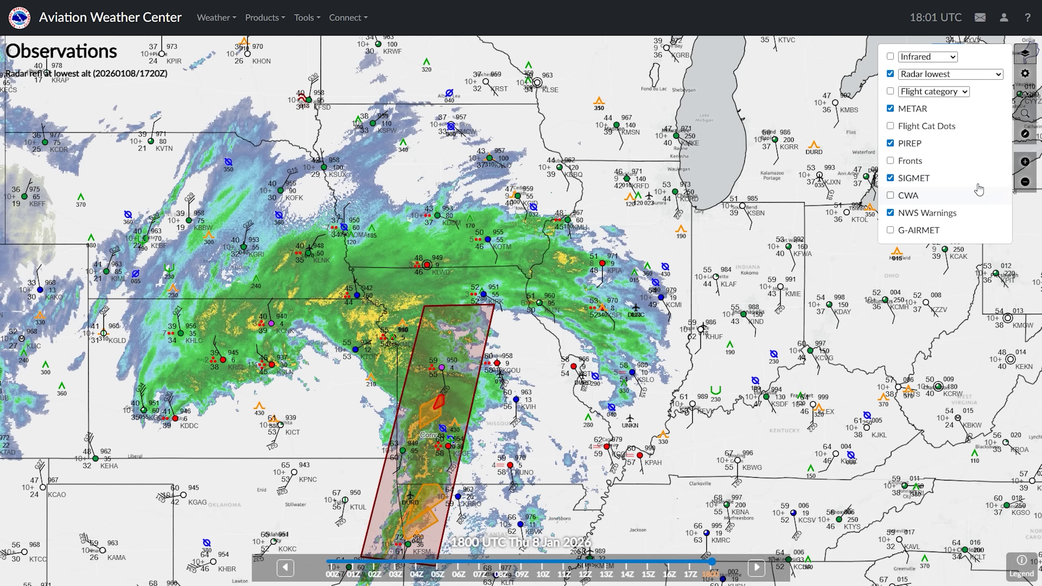
click(890, 75)
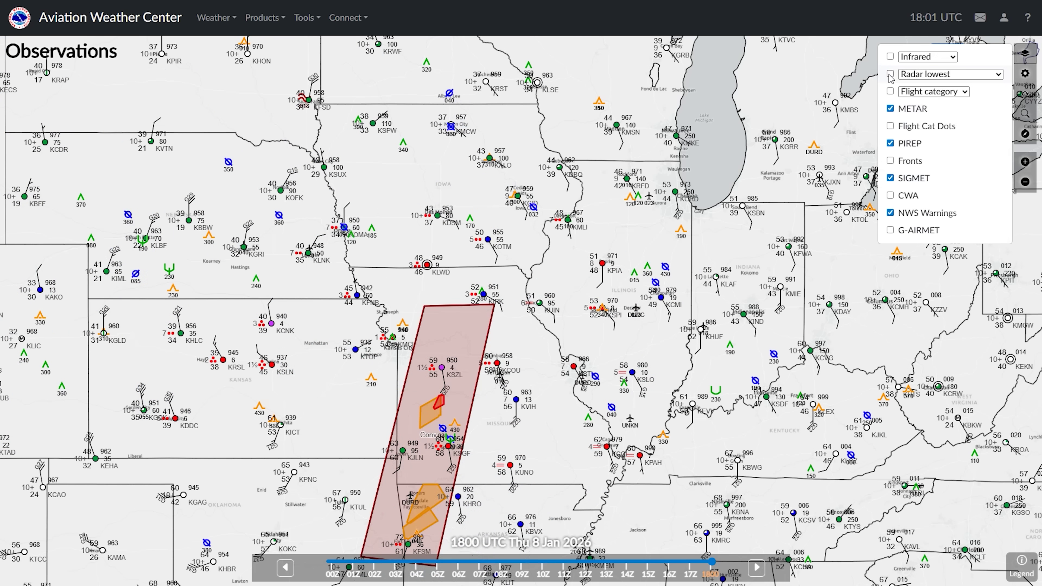
click(892, 180)
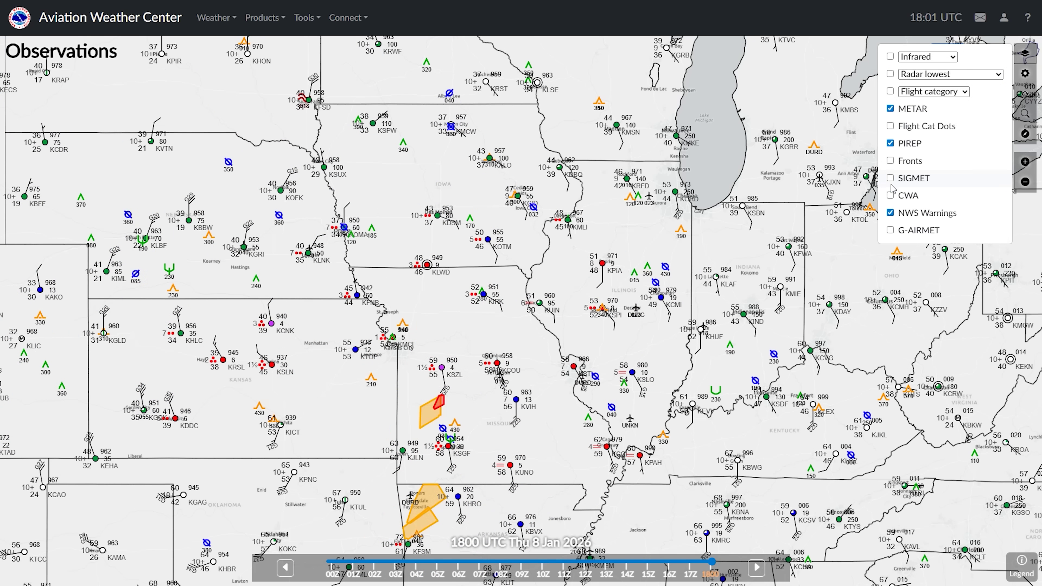
click(893, 214)
click(892, 161)
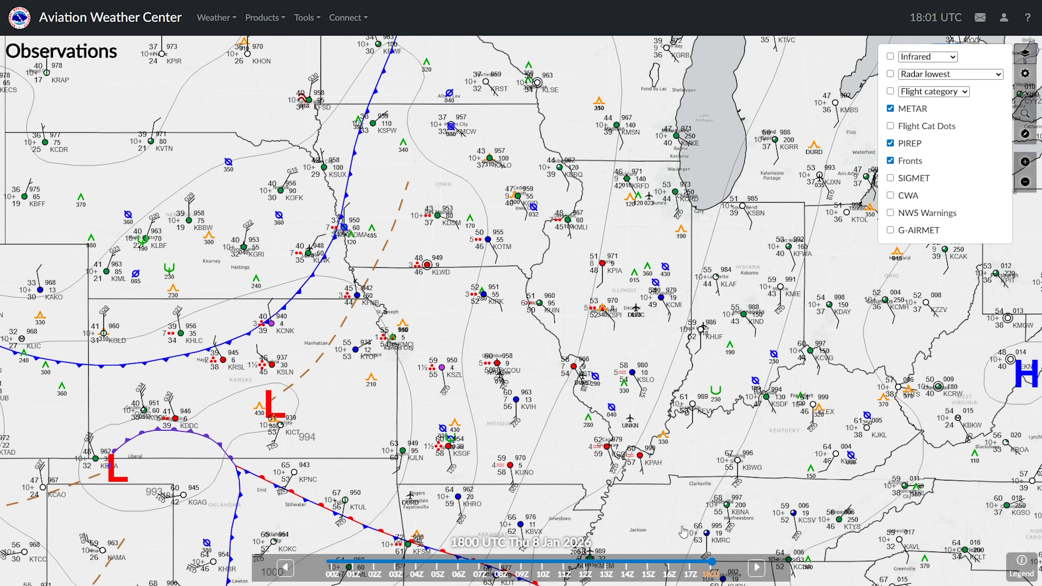
Step: Rewind the loop to earlier hours and step it forward to 1800 UTC 8 Jan
drag(713, 562, 414, 567)
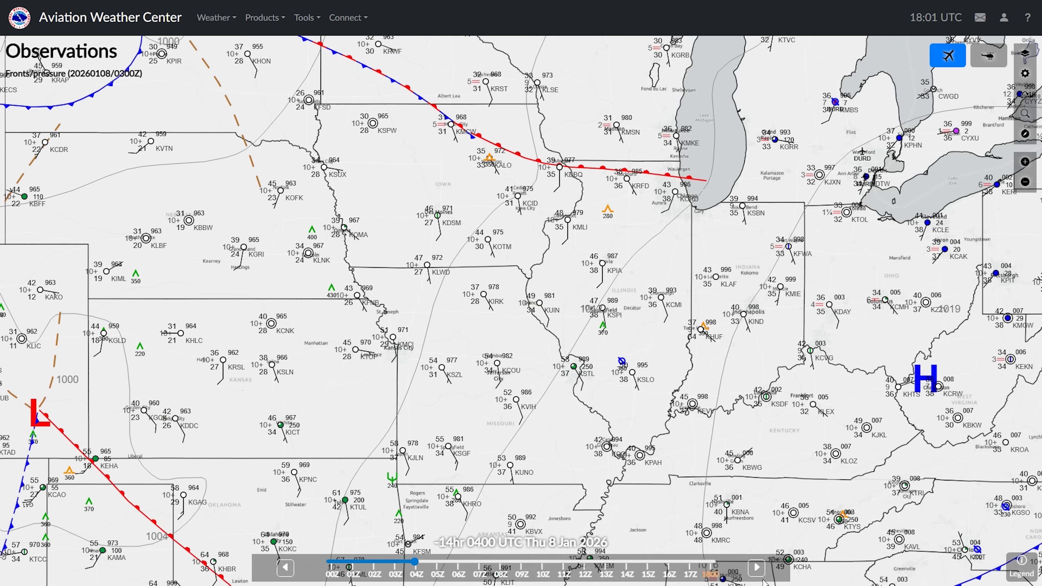
click(757, 568)
click(756, 568)
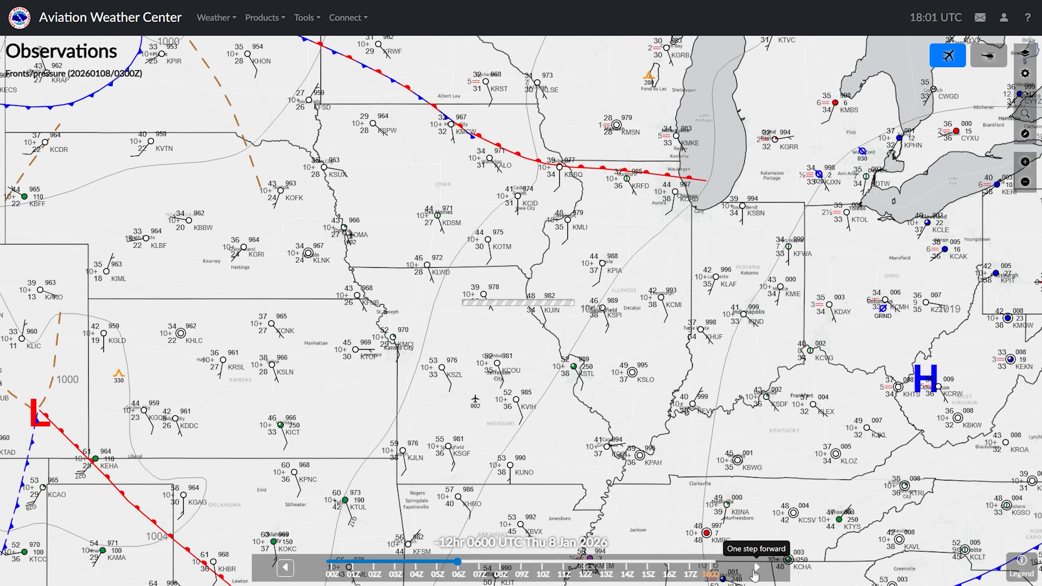
click(756, 568)
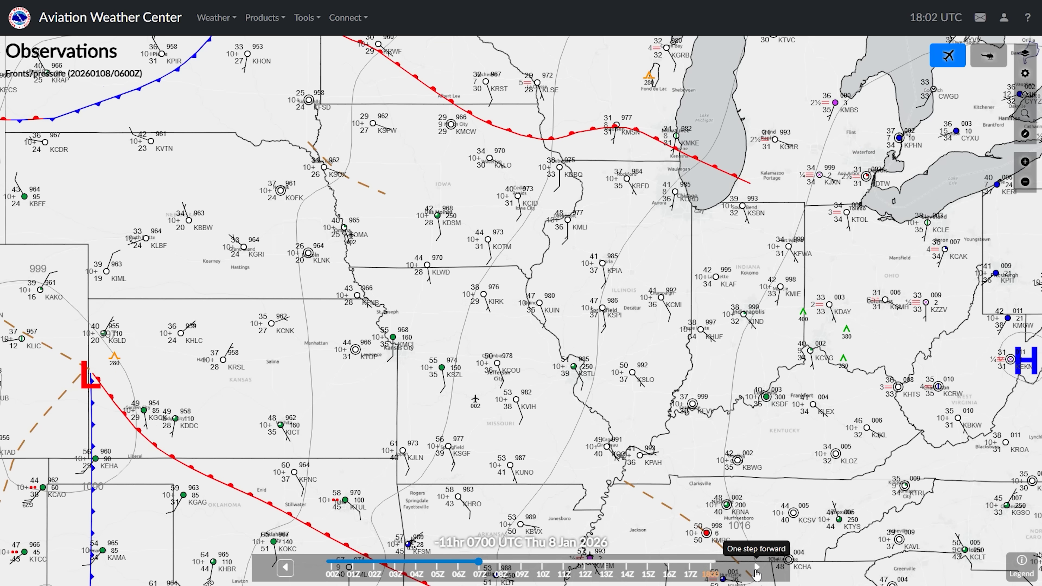
click(756, 570)
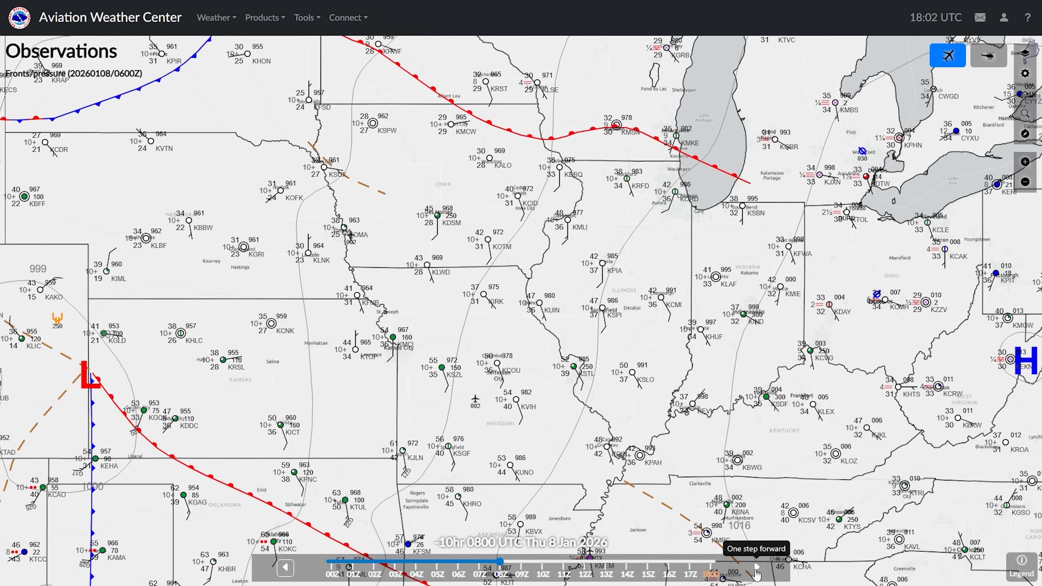
click(756, 568)
click(756, 567)
click(757, 568)
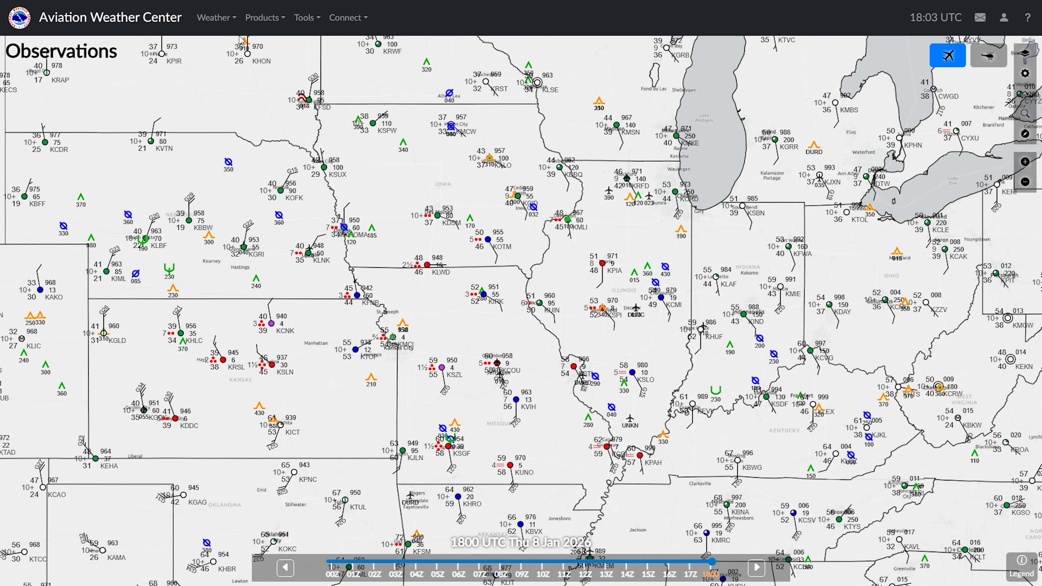
click(220, 19)
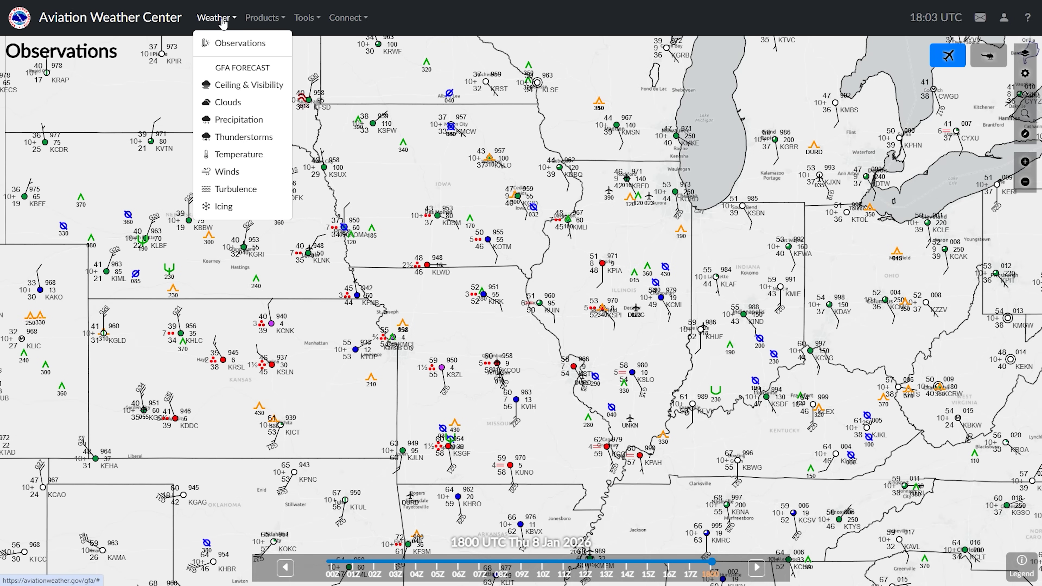
Step: View the Ceiling & Visibility forecast with legend, switch to Precipitation, then open METAR/TAF data
click(226, 85)
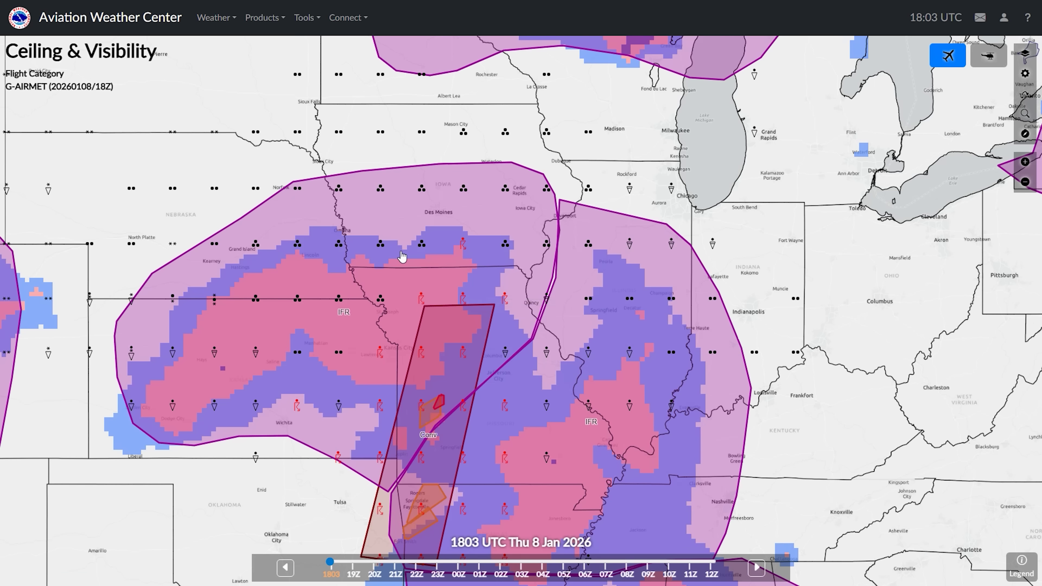
click(1020, 565)
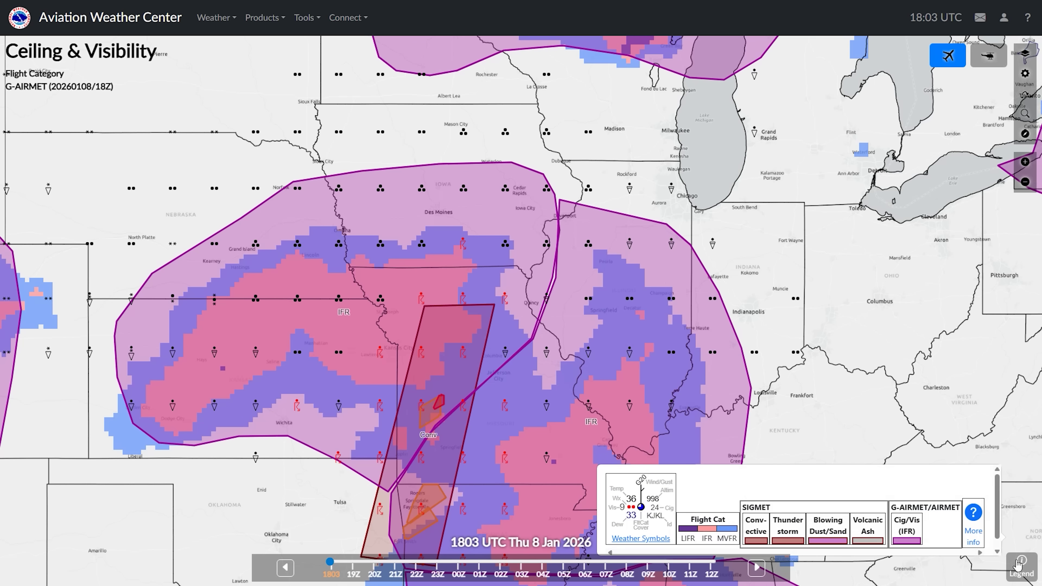
key(p)
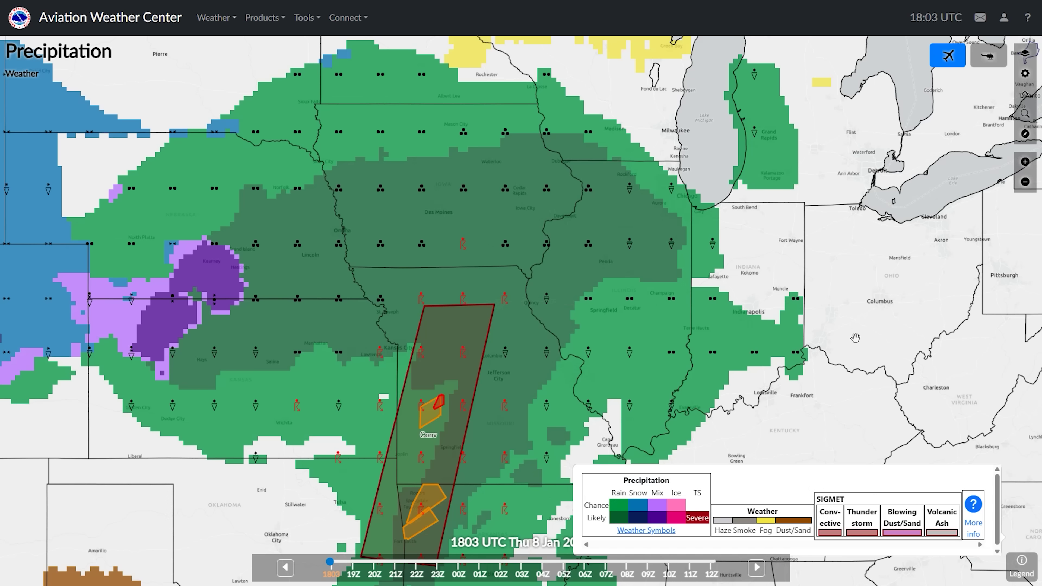
click(263, 18)
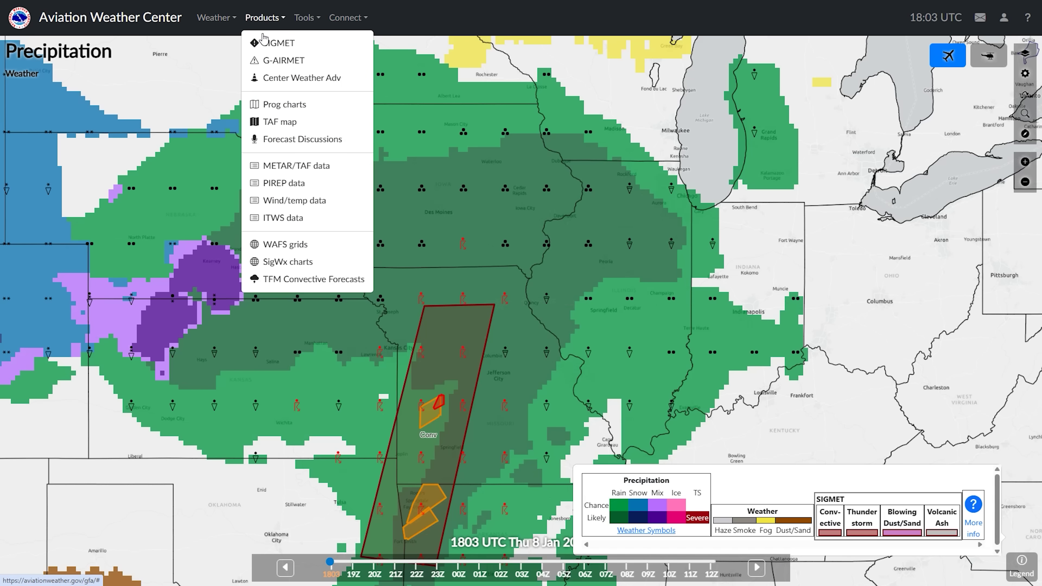
click(289, 166)
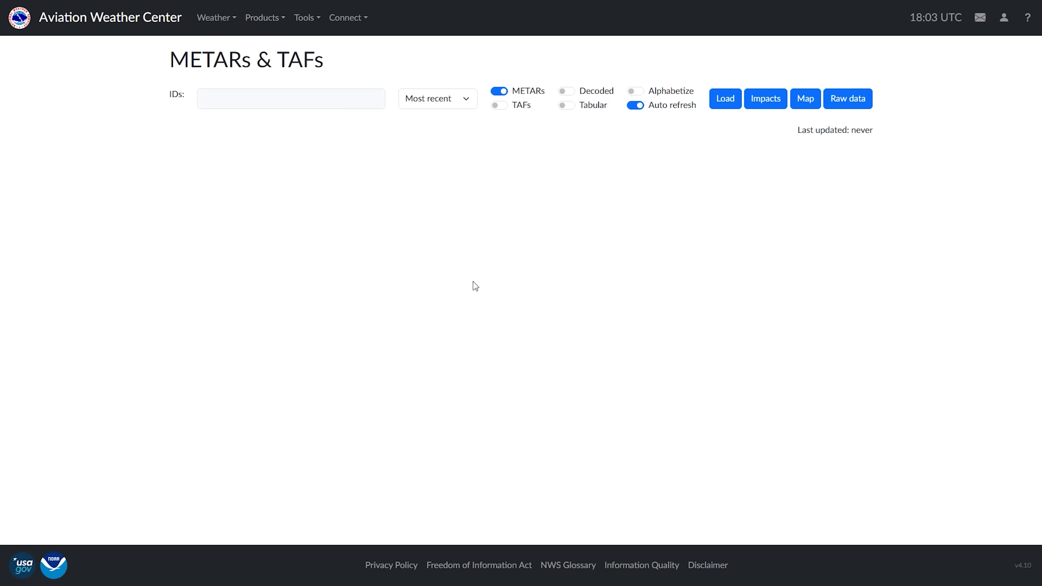
Step: Load the latest METAR for KSTL and toggle its decoded view
click(237, 101)
text(kstl)
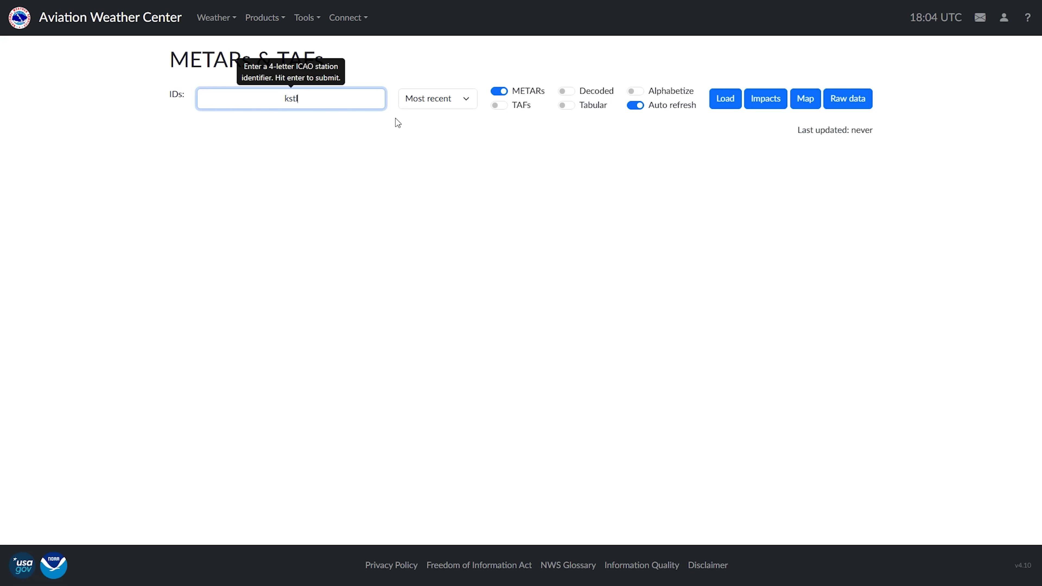
click(722, 101)
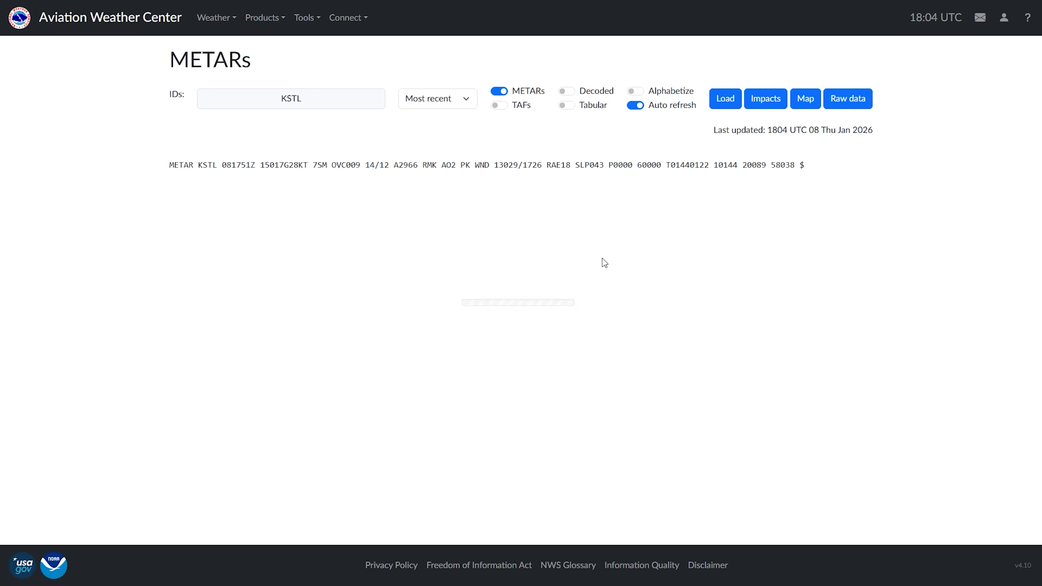
click(566, 92)
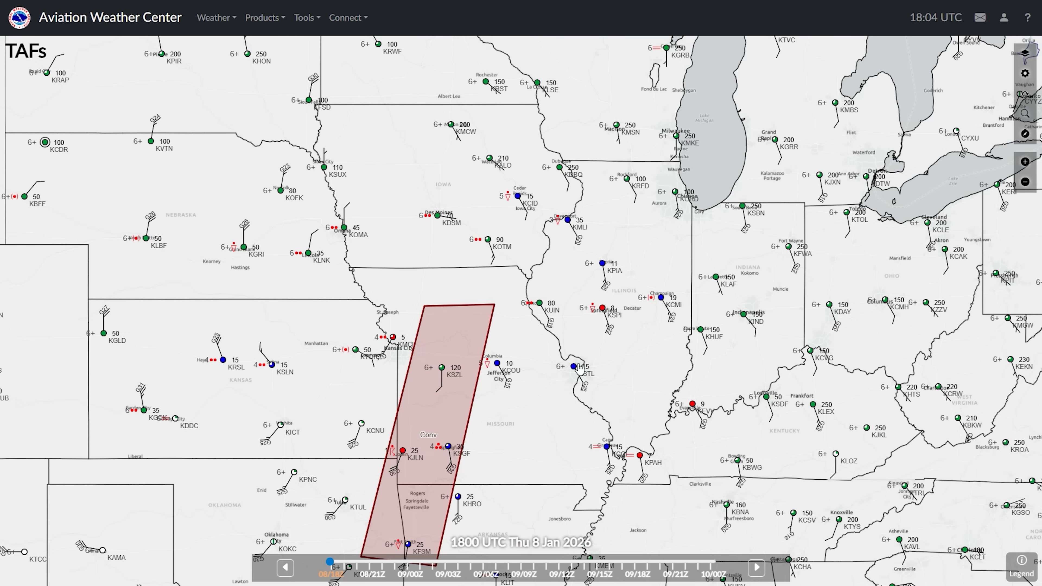
Step: Read the KSTL TAF on the TAF map and close its popup
click(575, 368)
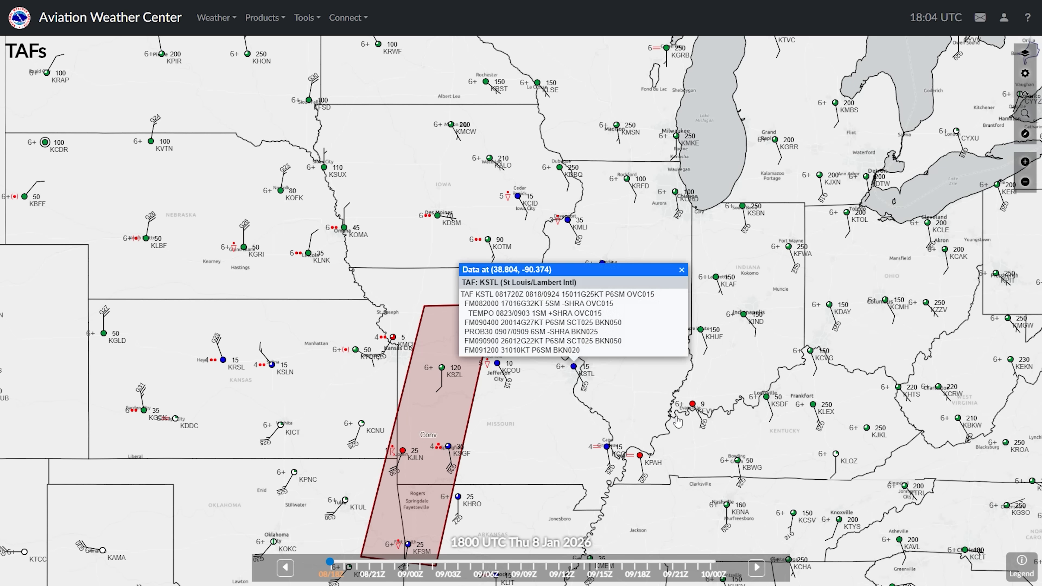
click(677, 421)
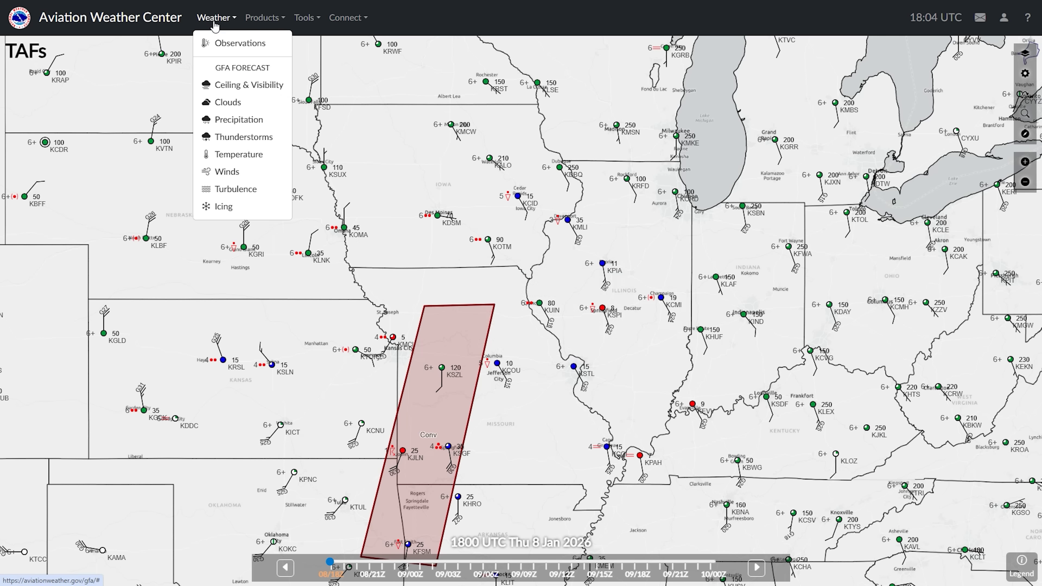
mouse_move(261, 28)
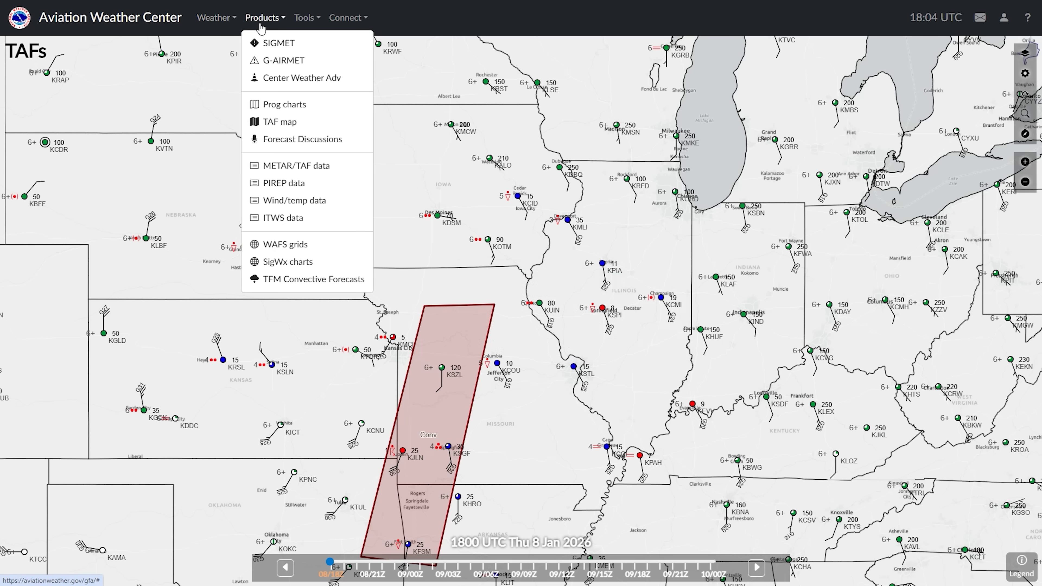
Step: Open the Prog Chart, step to +12hr 0600 UTC Fri, and show its legend
click(303, 140)
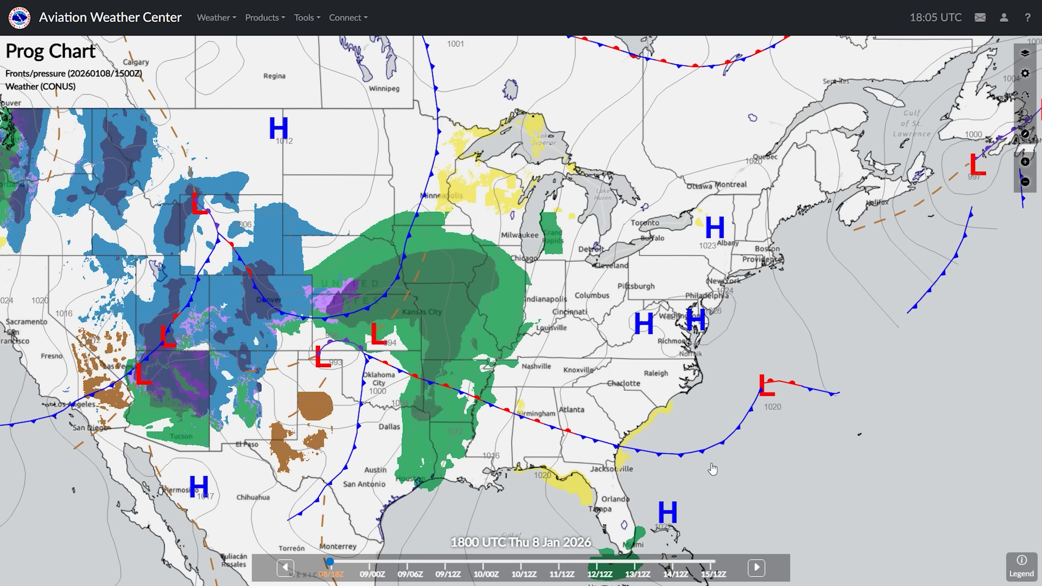
click(758, 568)
click(757, 568)
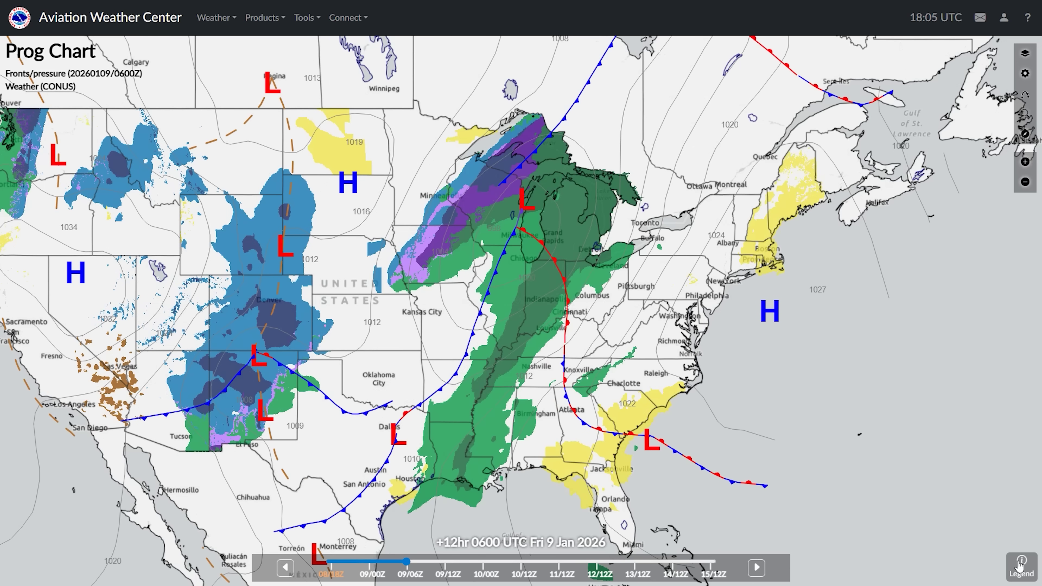
click(1021, 566)
Step: Step the forecast through Sat and Sun to +138hr, 1200 UTC Wed 14 Jan
click(757, 568)
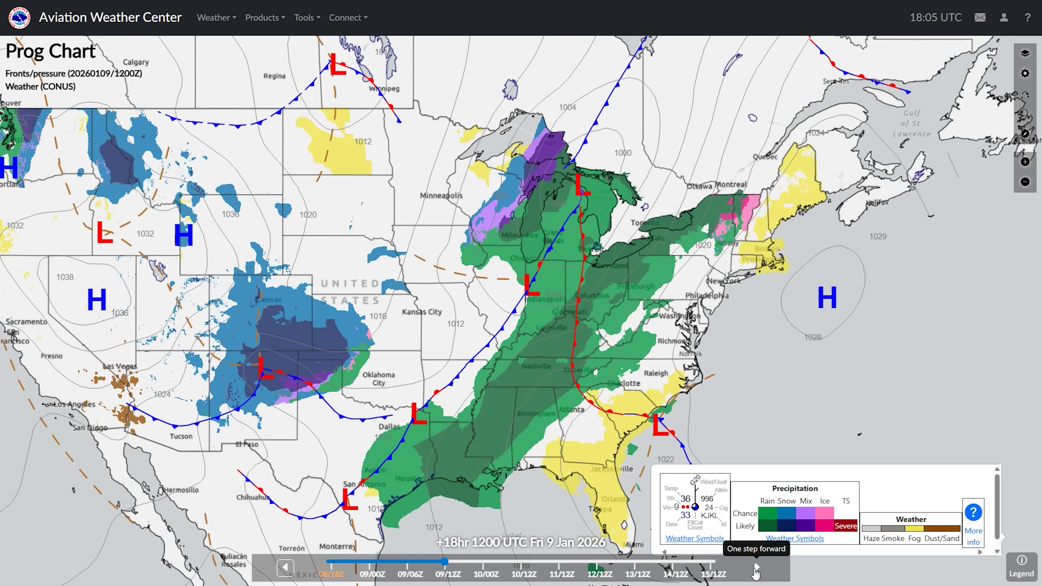
click(756, 568)
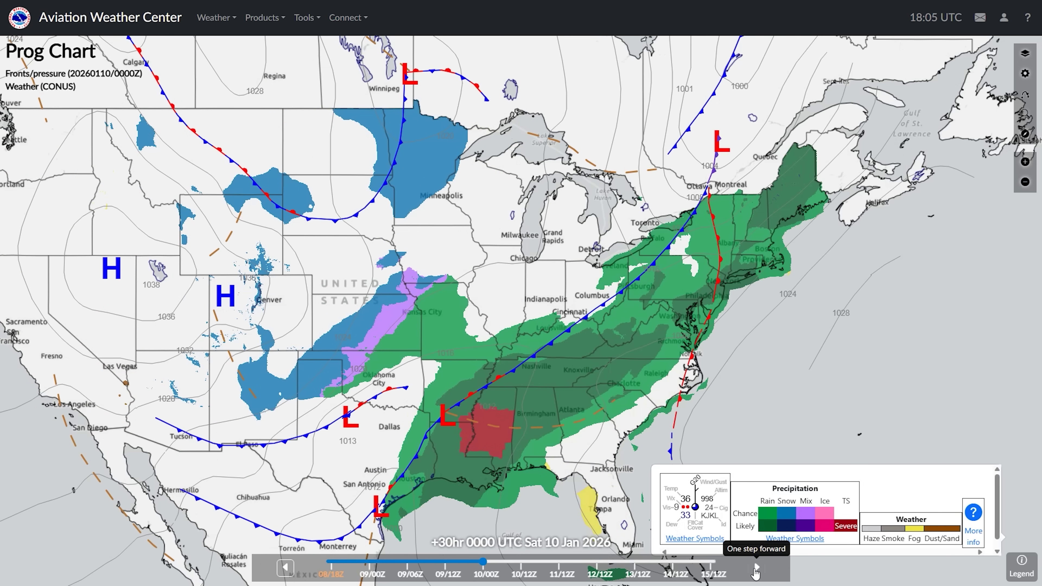
click(756, 569)
click(757, 568)
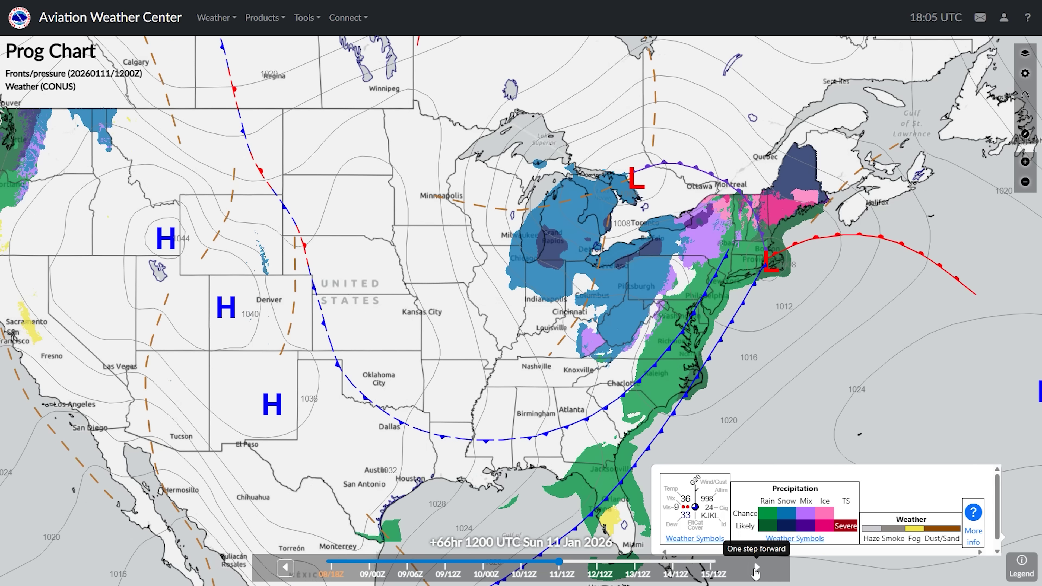
click(757, 569)
click(756, 569)
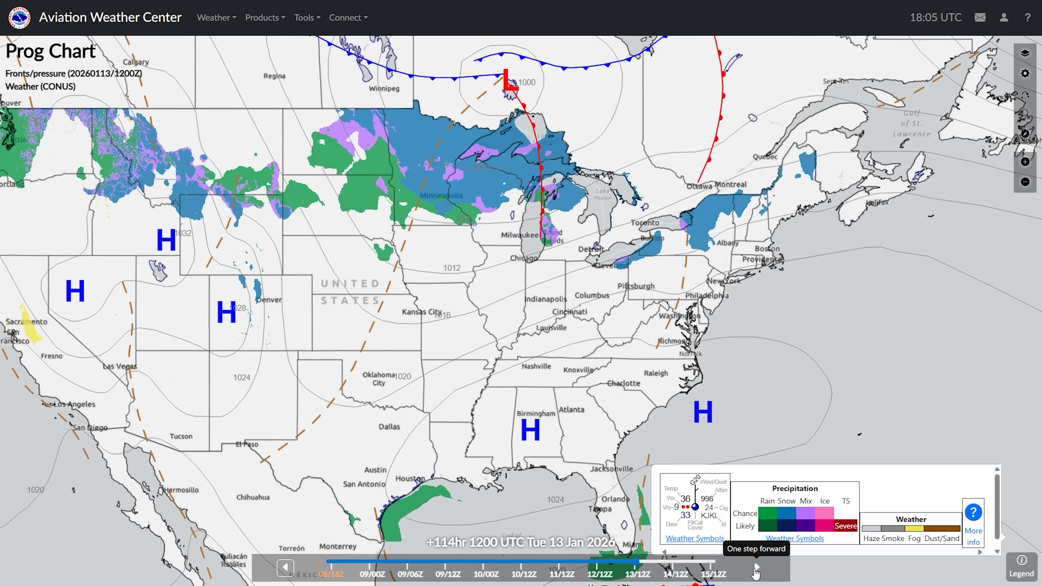
click(756, 569)
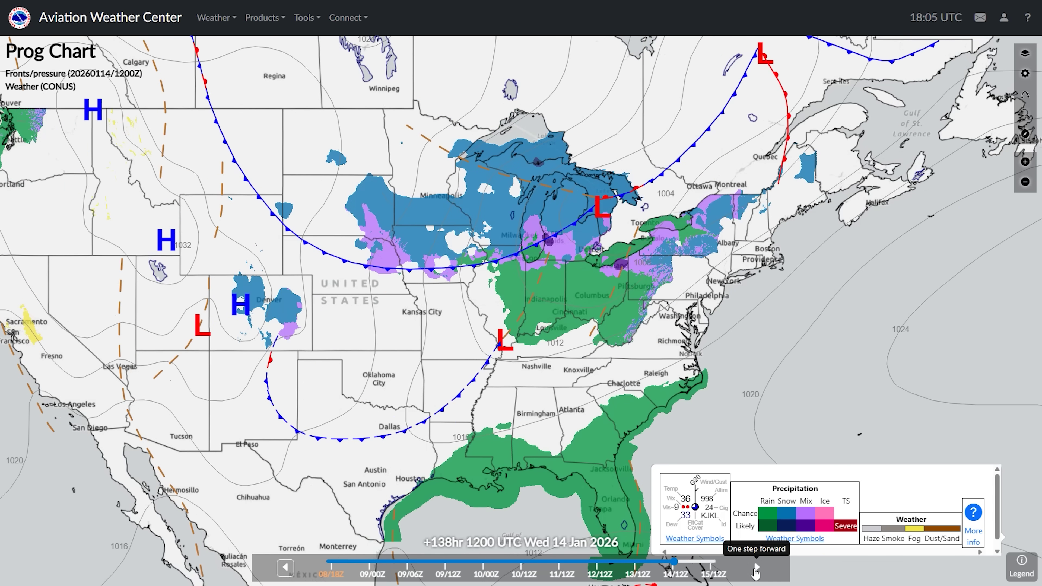